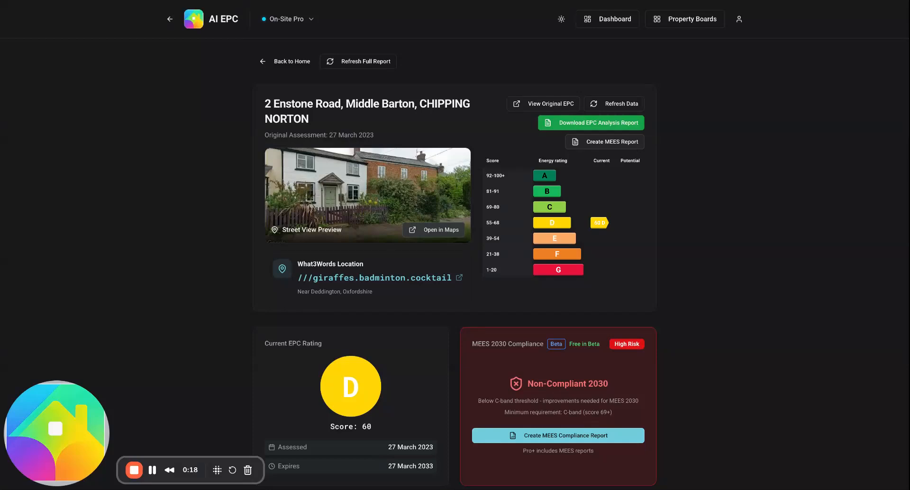
Step: Start a MEES compliance report for the property using the Path of Least Resistance upgrade strategy
scroll(687, 309, down, 3)
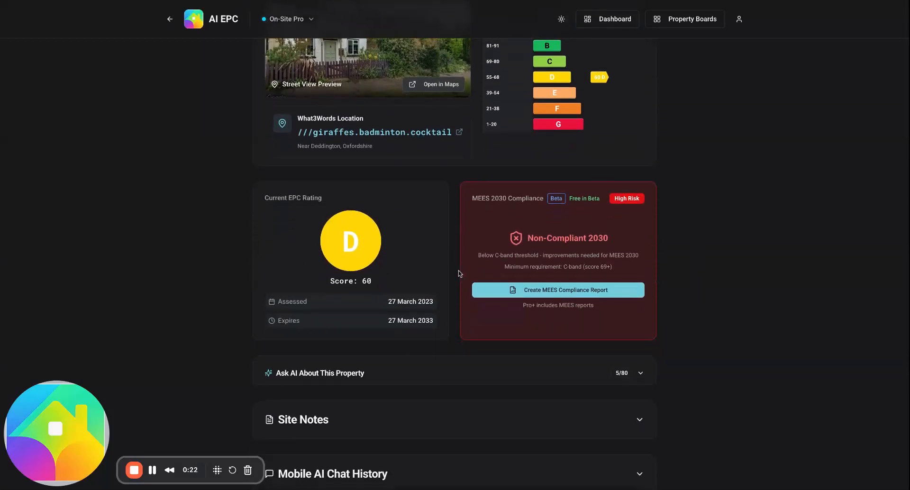
click(563, 291)
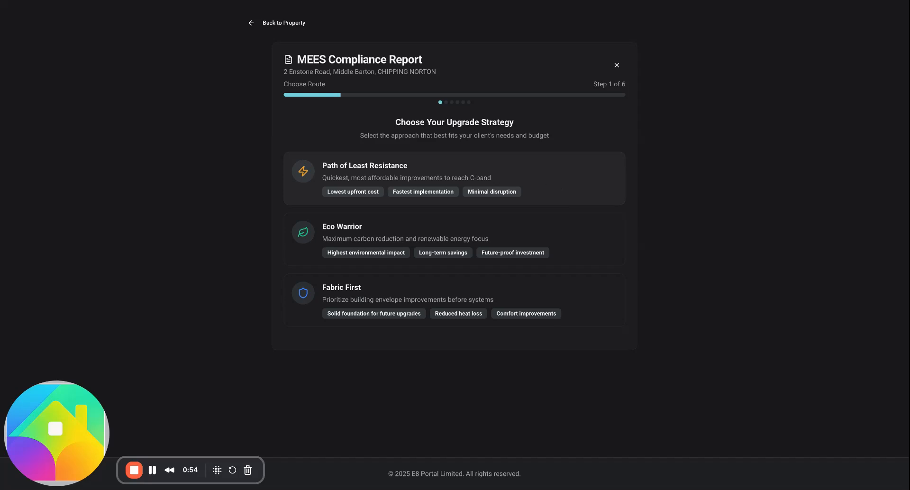
click(454, 178)
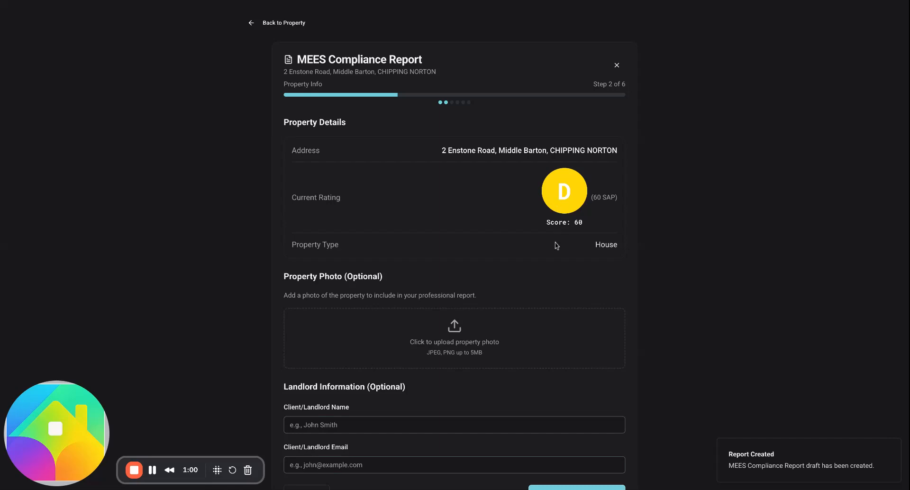
Step: Upload the front photo of the white house as the report's property photo
scroll(554, 285, down, 1)
scroll(555, 283, down, 2)
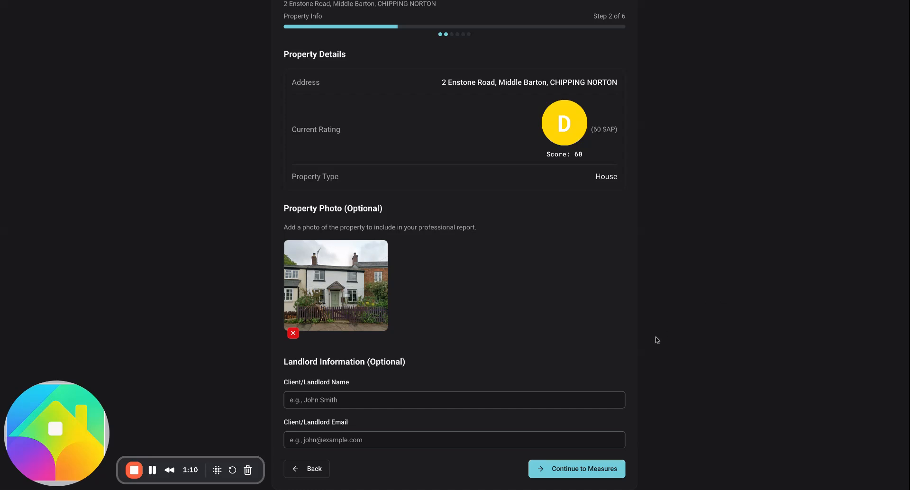
scroll(657, 340, down, 1)
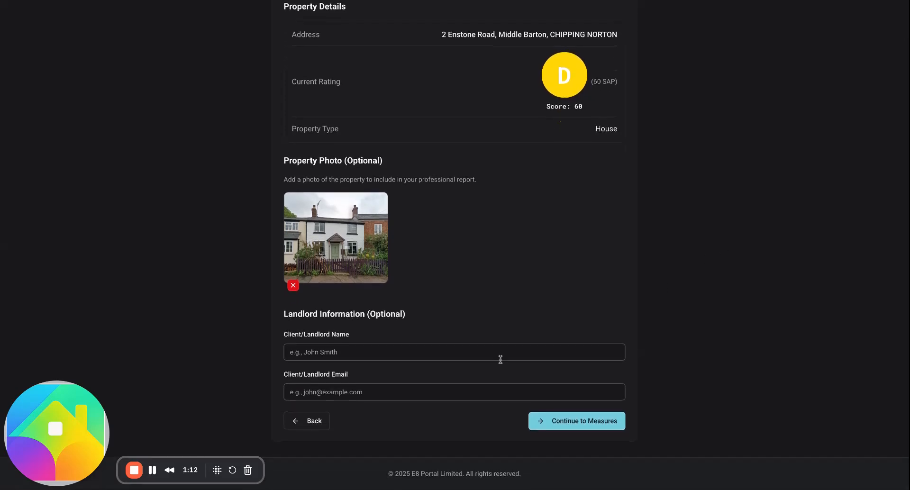
Step: Enter the landlord's name and email address in the report and continue to the improvement measures
click(304, 353)
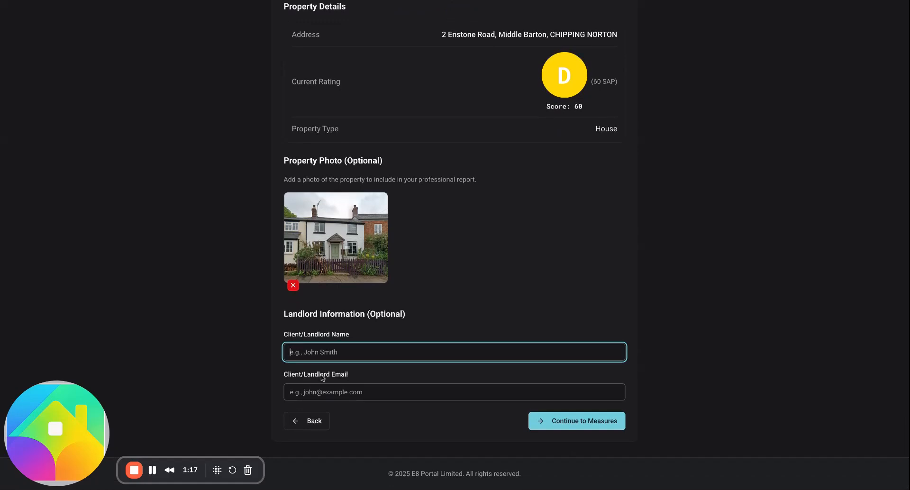
text(Testy LL)
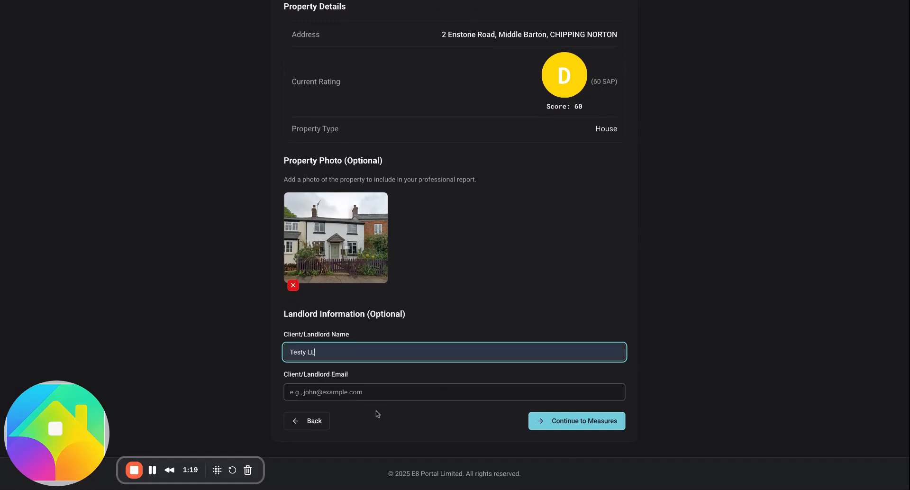
click(333, 393)
click(367, 417)
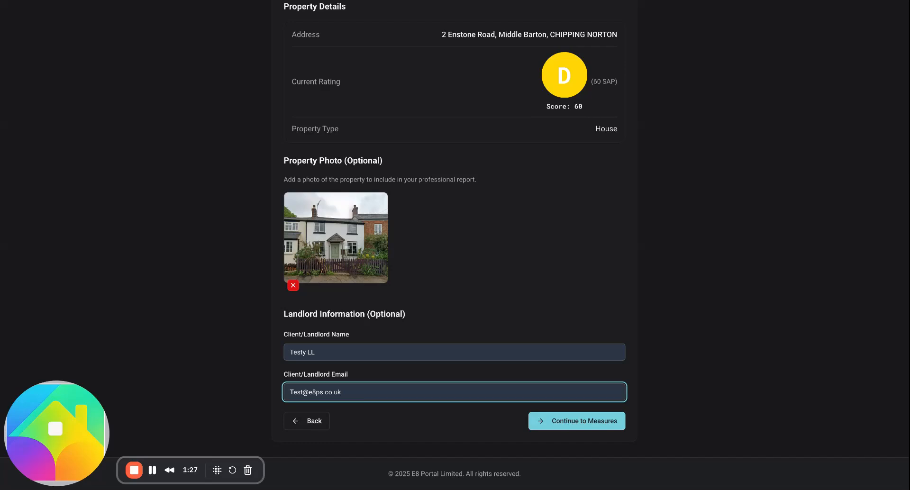
key(Return)
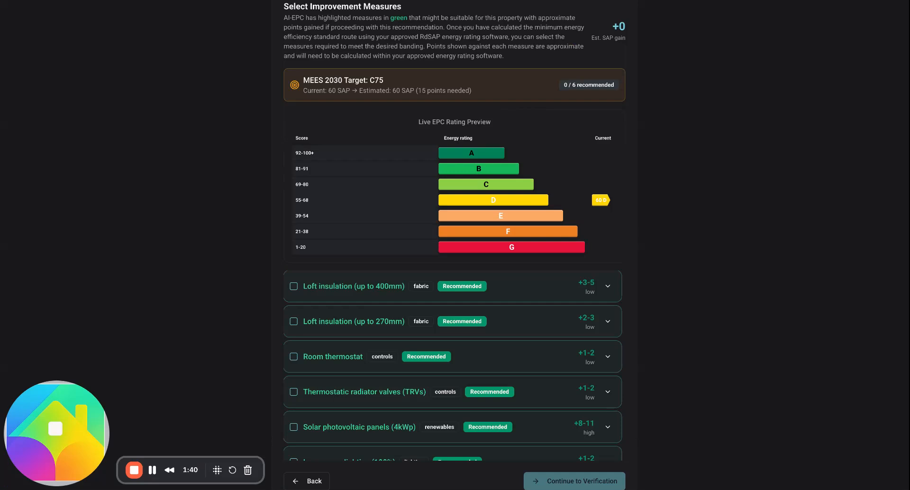
Step: Review the target and rating preview, and select Loft insulation (up to 400mm) as an improvement measure
scroll(667, 185, up, 2)
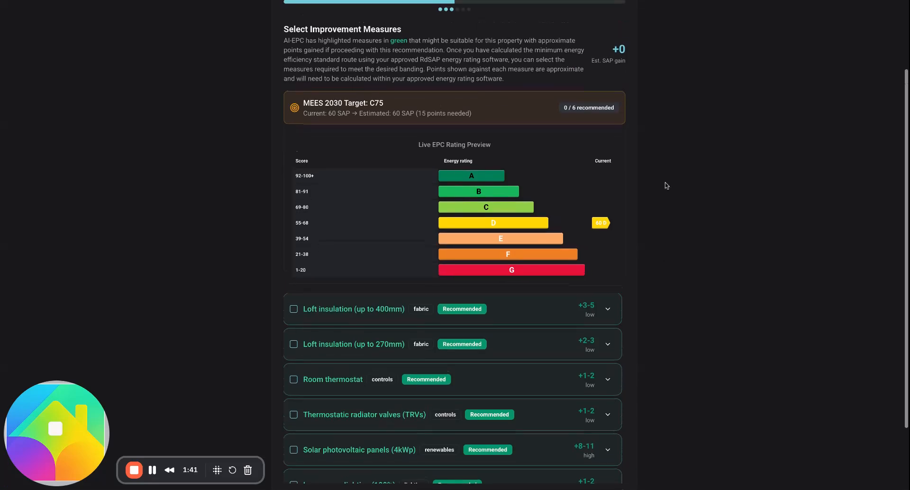
scroll(666, 185, up, 2)
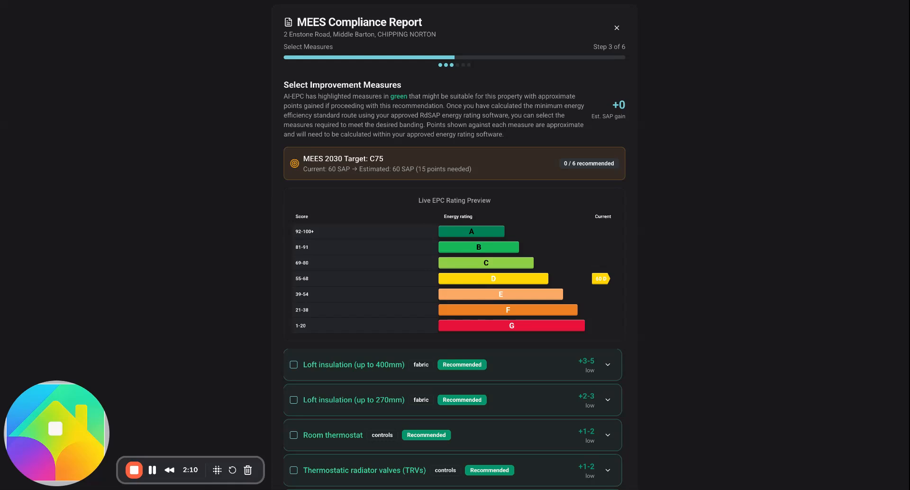
scroll(664, 308, down, 1)
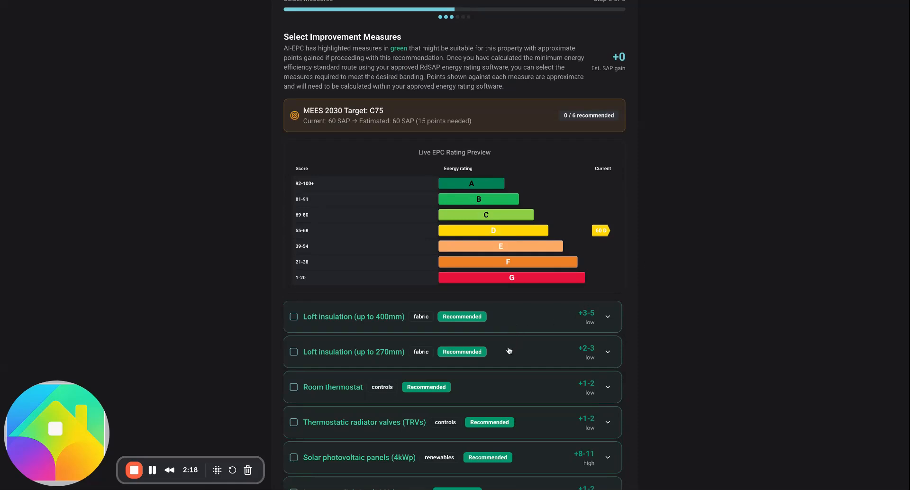
click(502, 321)
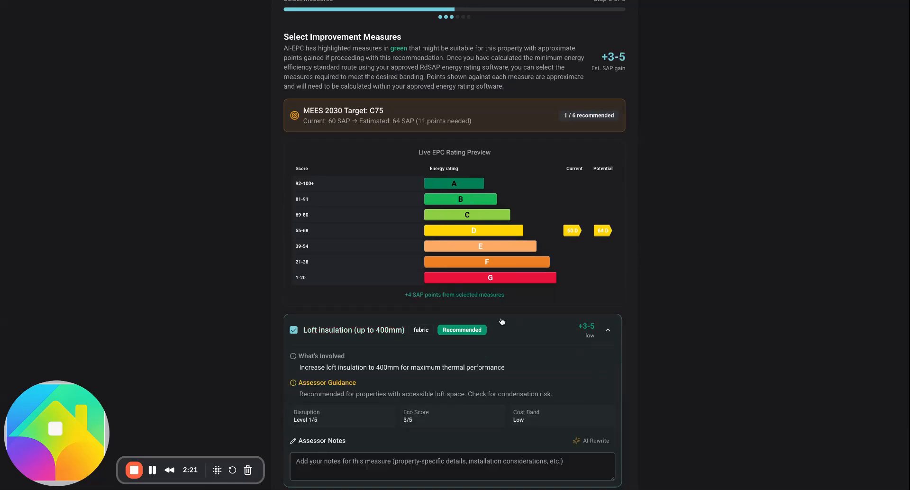
Step: Add an assessor note to the loft insulation saying the hatch is in bedroom one and is small, so access must be considered when installing
scroll(652, 378, down, 3)
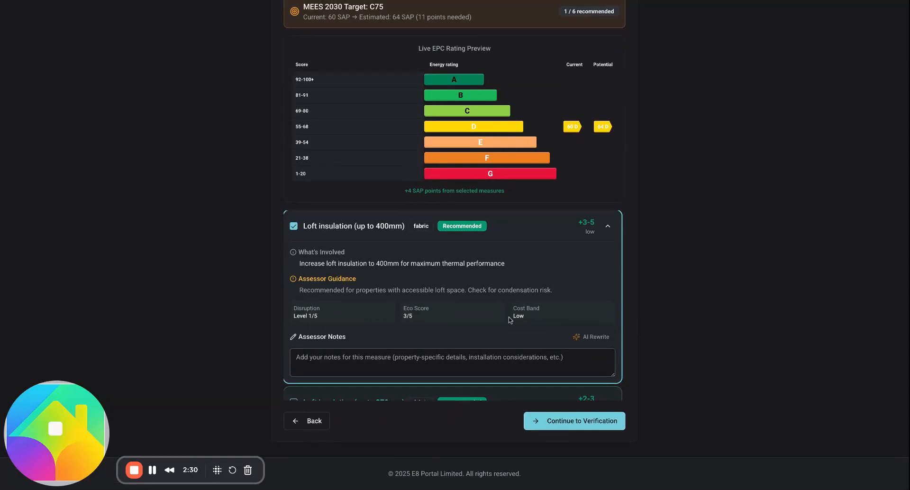
click(376, 361)
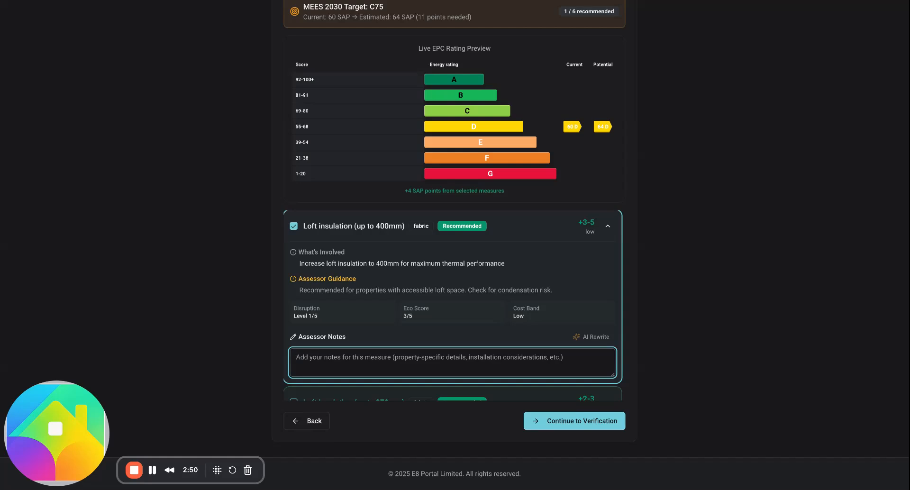
text(Loft hatch is located in bedroom one in the main part of the house. Access hatch is small so consider this when installing loft insulation for access reasons)
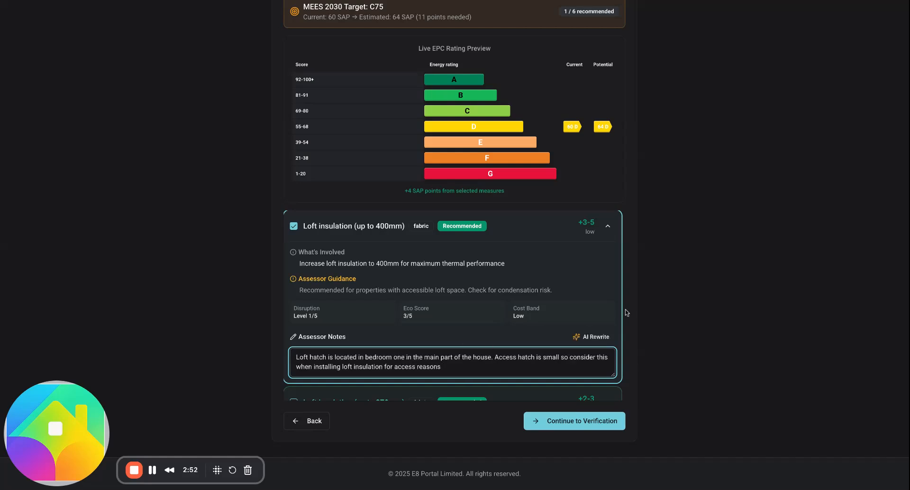
Step: Select Solar photovoltaic panels (4kWp) with assessor notes beginning "Test notes into this section", and continue to verification
scroll(545, 315, down, 3)
scroll(545, 315, down, 2)
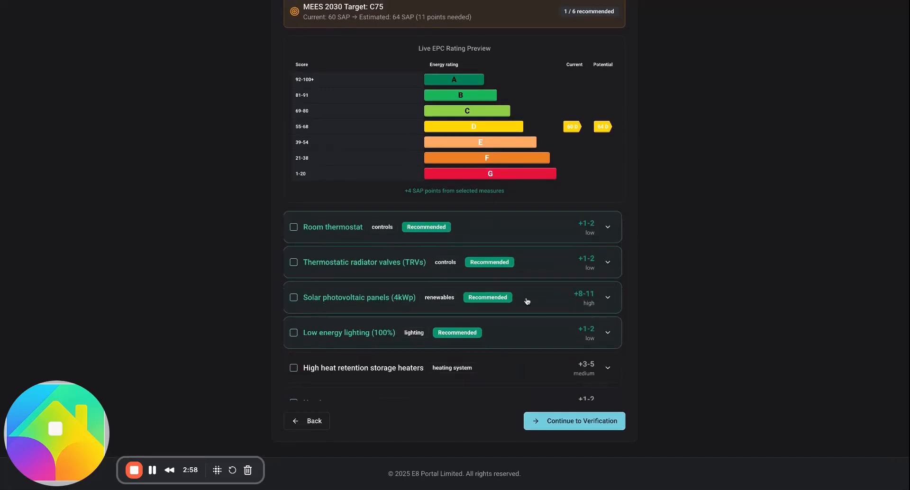
click(527, 301)
scroll(526, 348, down, 2)
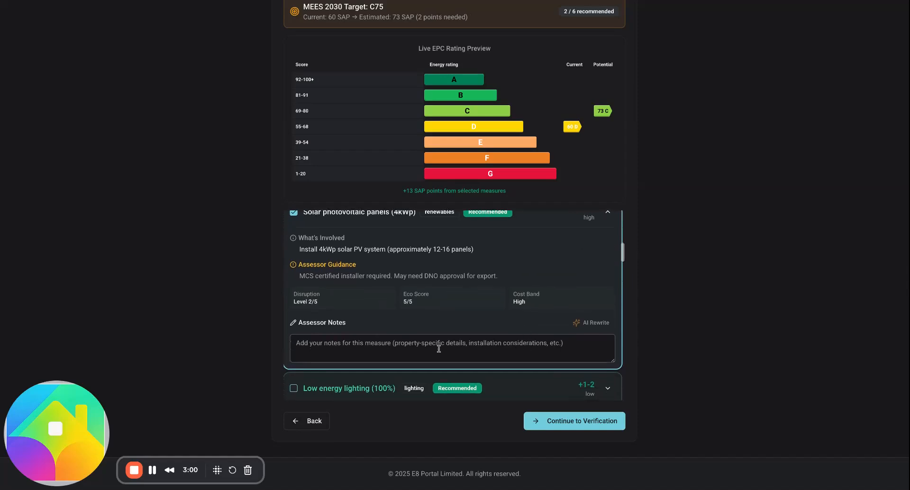
click(387, 343)
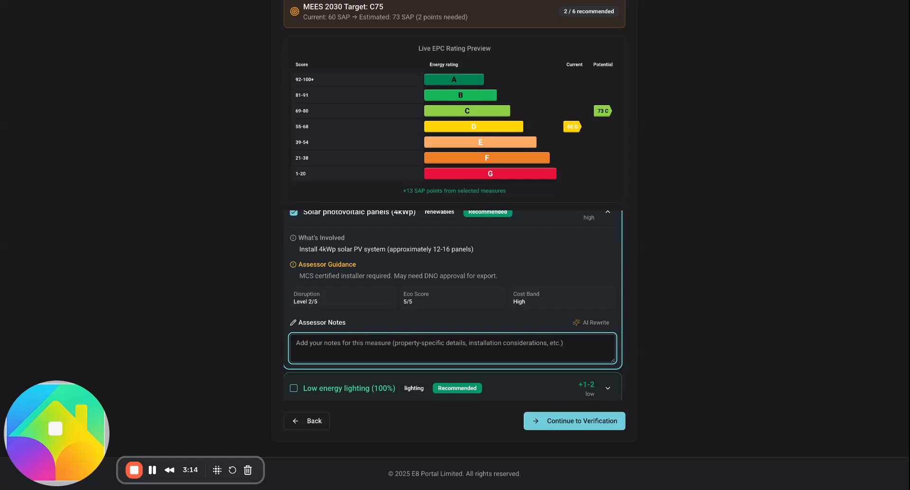
text(Test notes into this section. You can bump out the report as much as you want by putting all of your text that you want to add to this section yourself but for now we'll just put some test notes in)
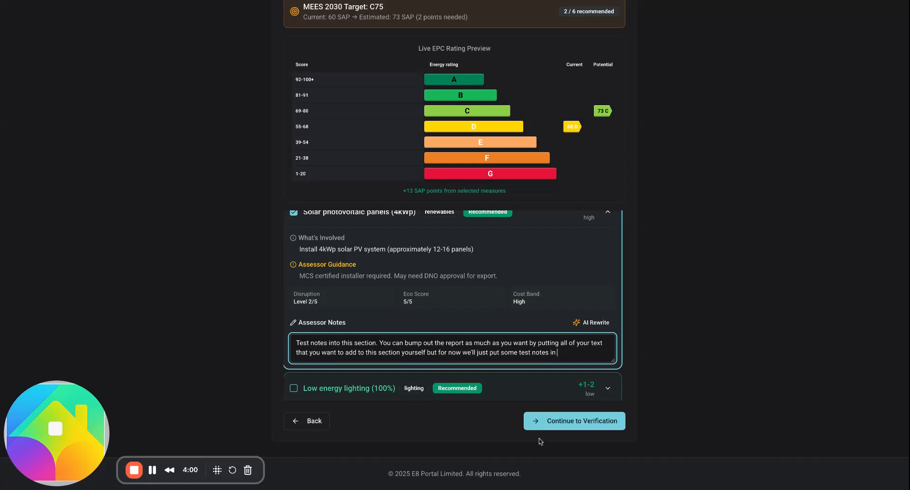
click(552, 425)
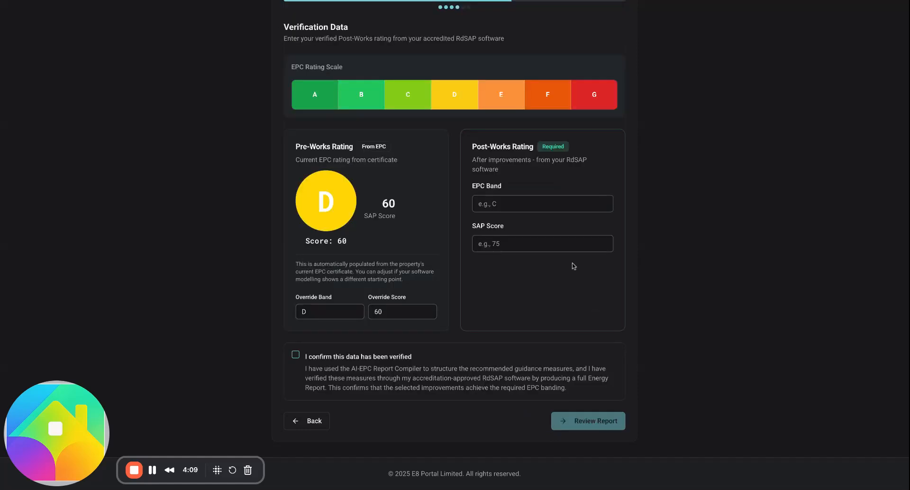
Step: Set the post-works rating to EPC band C with SAP score 73, confirm the data as verified and go to the report review
click(500, 205)
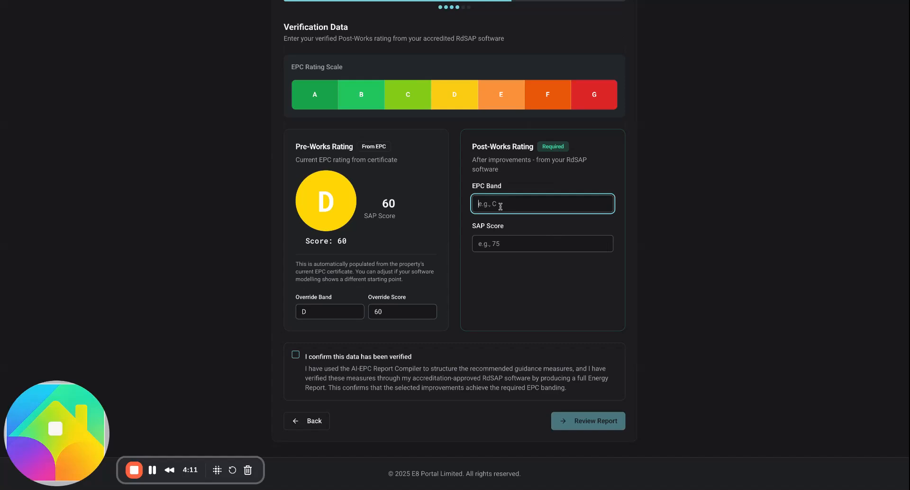
text(C)
click(496, 244)
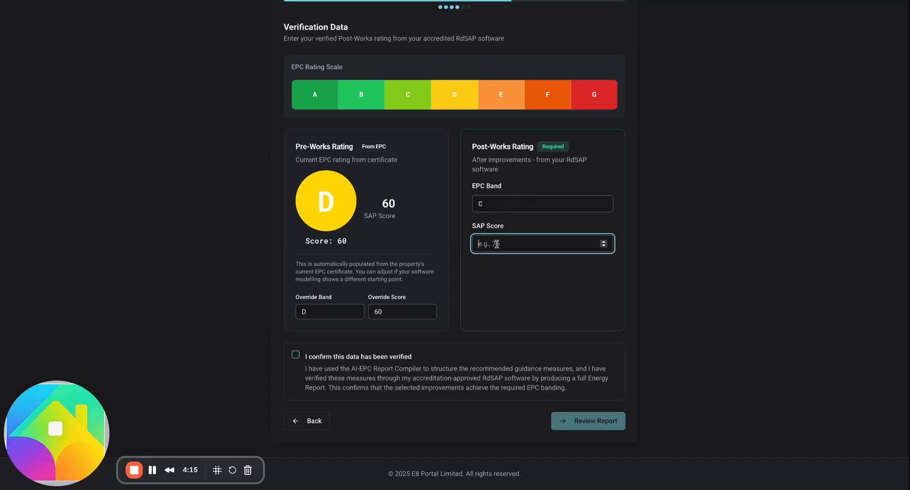
text(73)
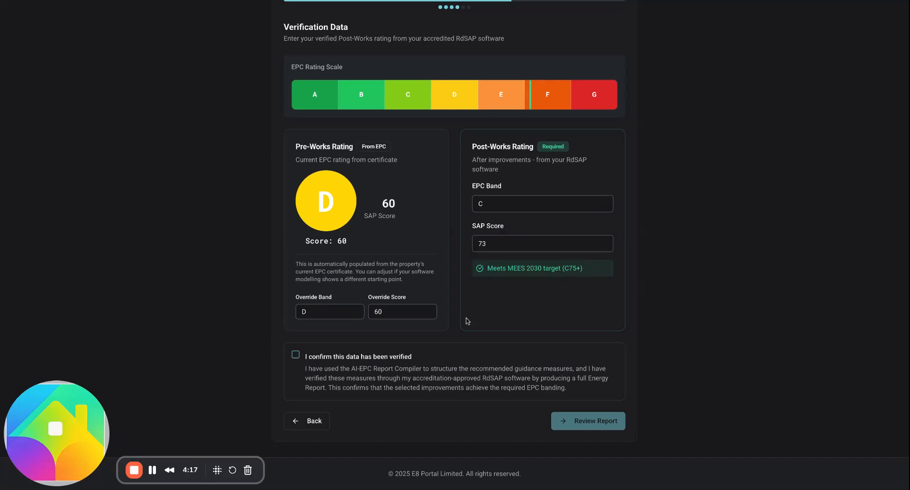
click(295, 355)
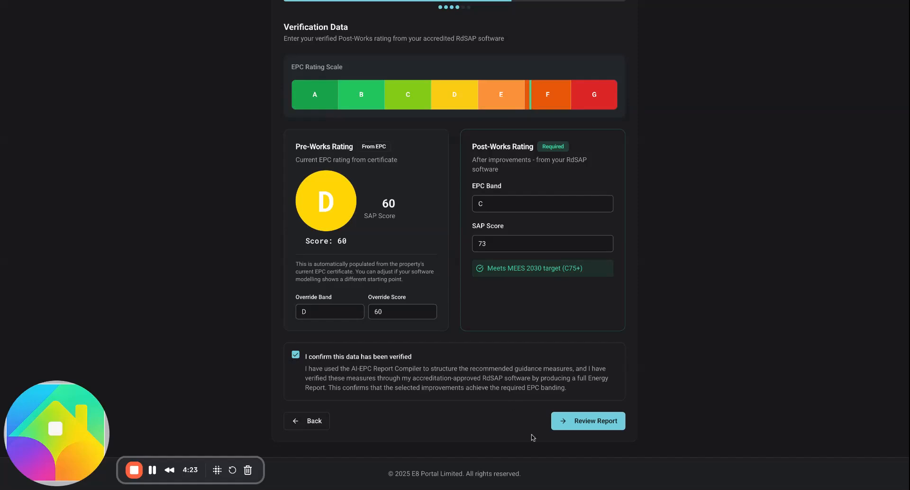
click(573, 425)
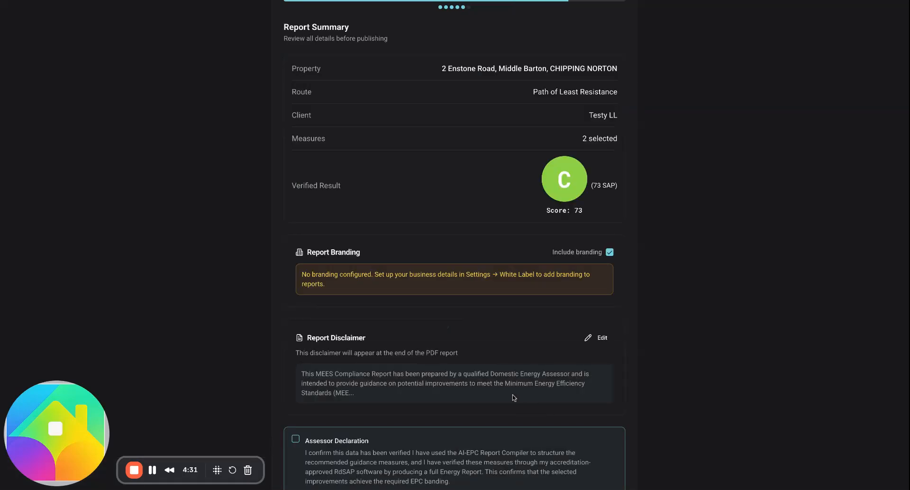
Step: Switch the report's Include branding option off and back on
scroll(513, 397, down, 1)
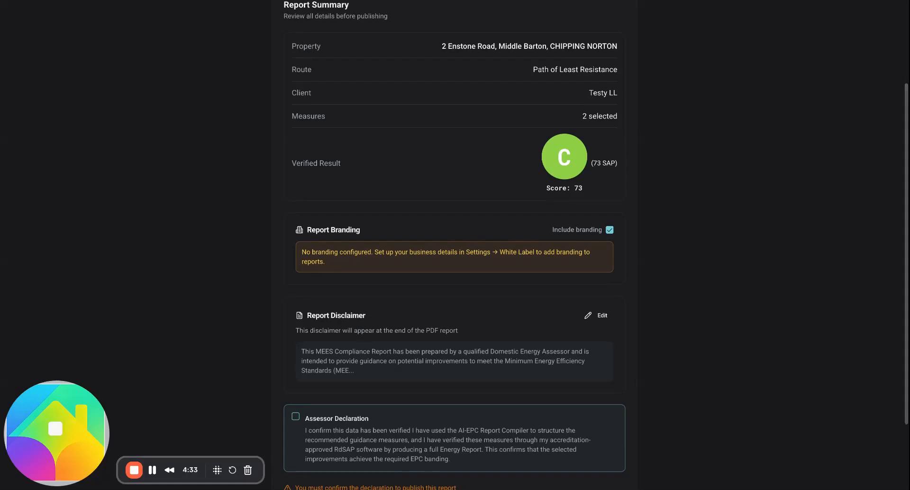
click(610, 230)
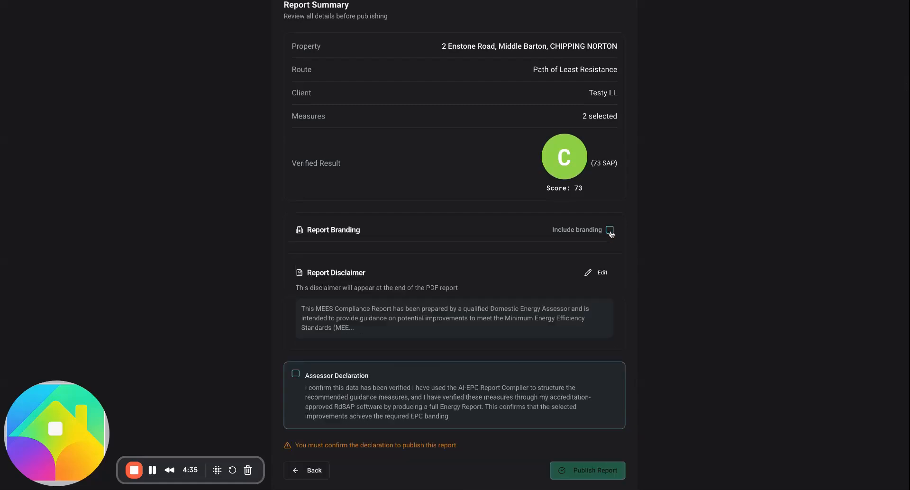
click(610, 231)
click(610, 230)
click(610, 230)
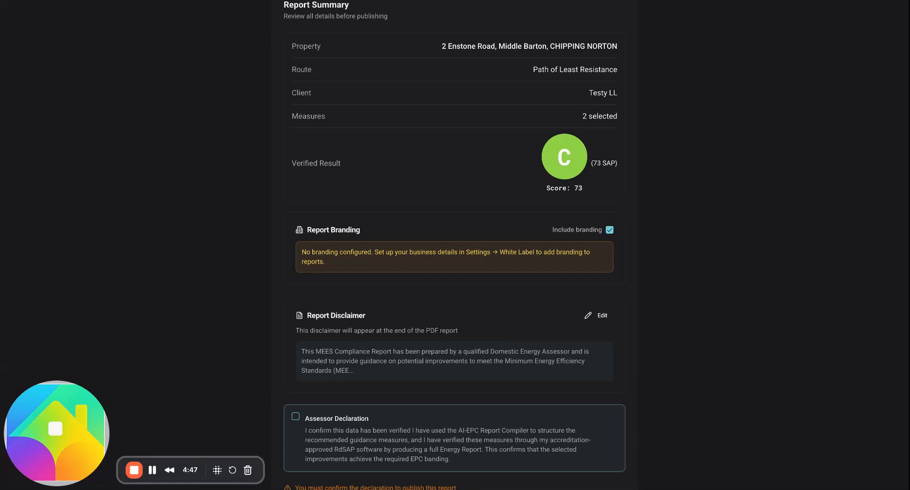
Step: Accept the assessor declaration, publish the MEES compliance report and return to the property page
click(296, 416)
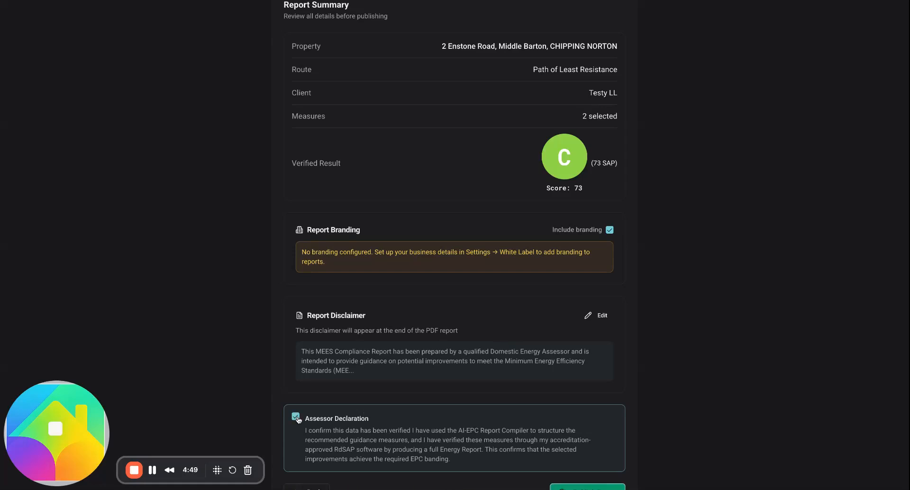
scroll(516, 378, down, 3)
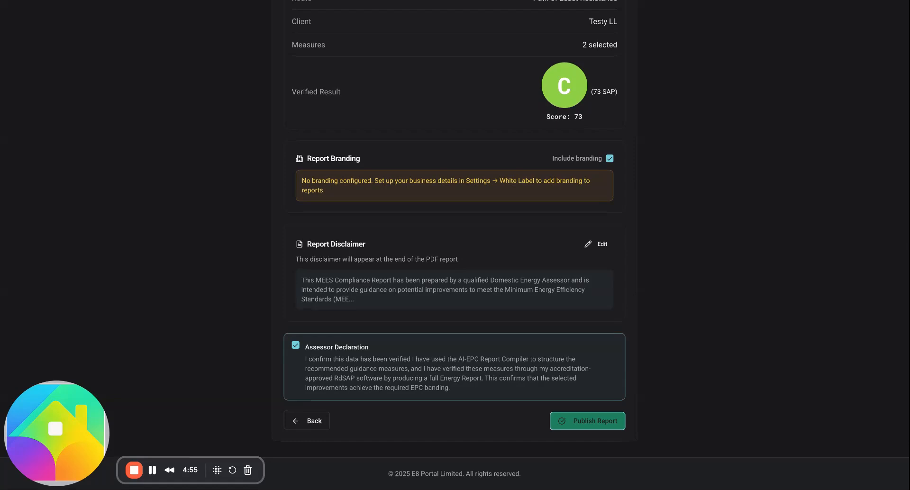
click(587, 421)
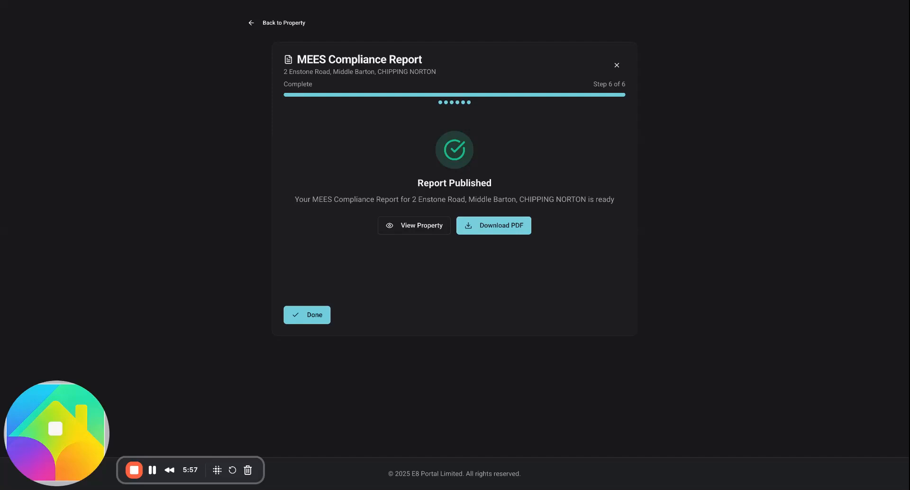
click(313, 321)
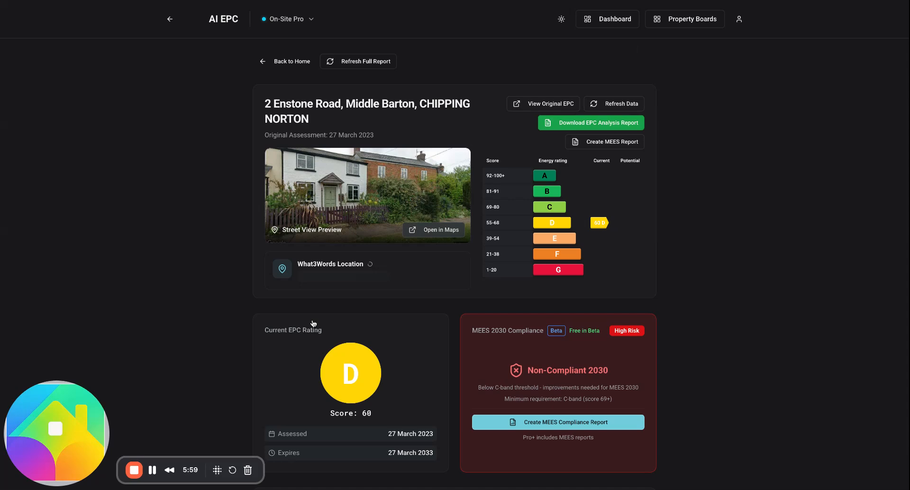